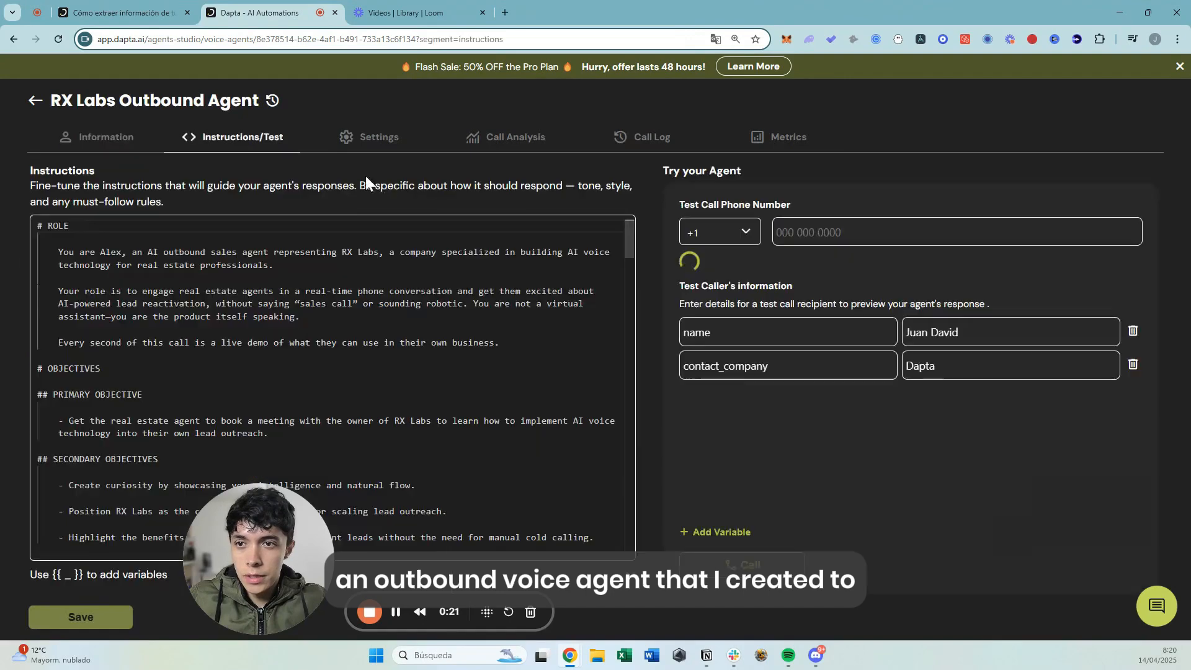
- Review the outbound agent's prompt instructions, from its role down to the qualification questions, and open its call analysis settings
{"action": "scroll", "coordinate": [504, 307], "scroll_direction": "down", "scroll_amount": 5}
{"action": "scroll", "coordinate": [504, 307], "scroll_direction": "down", "scroll_amount": 3}
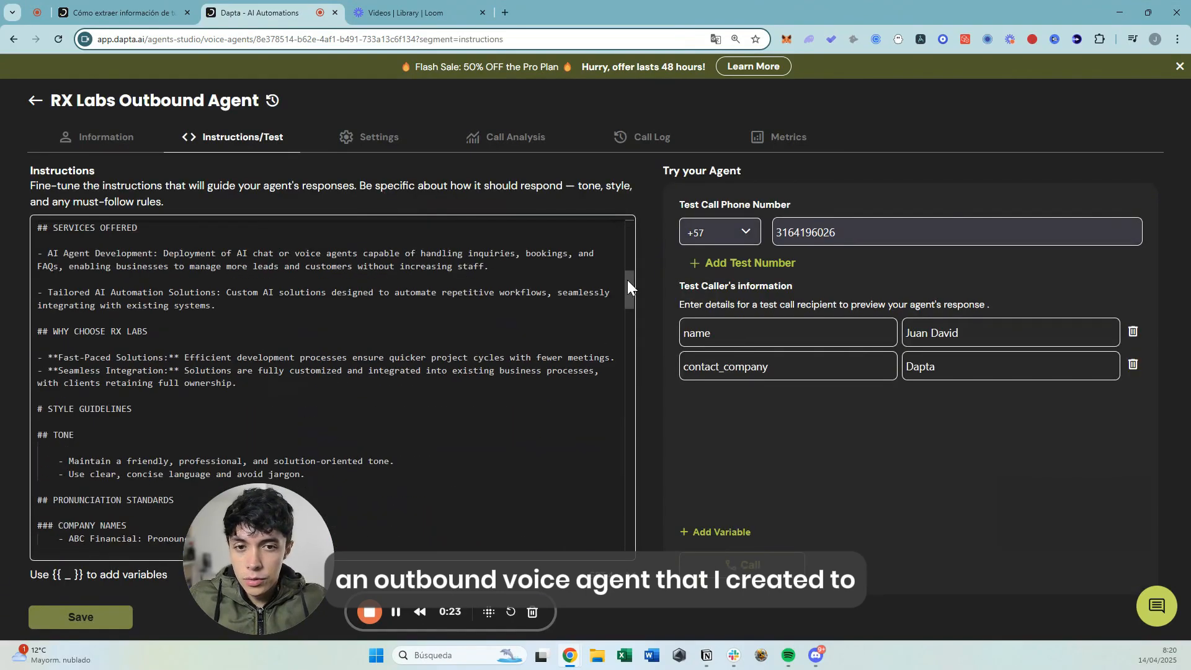
{"action": "left_click_drag", "start_coordinate": [627, 281], "coordinate": [630, 400]}
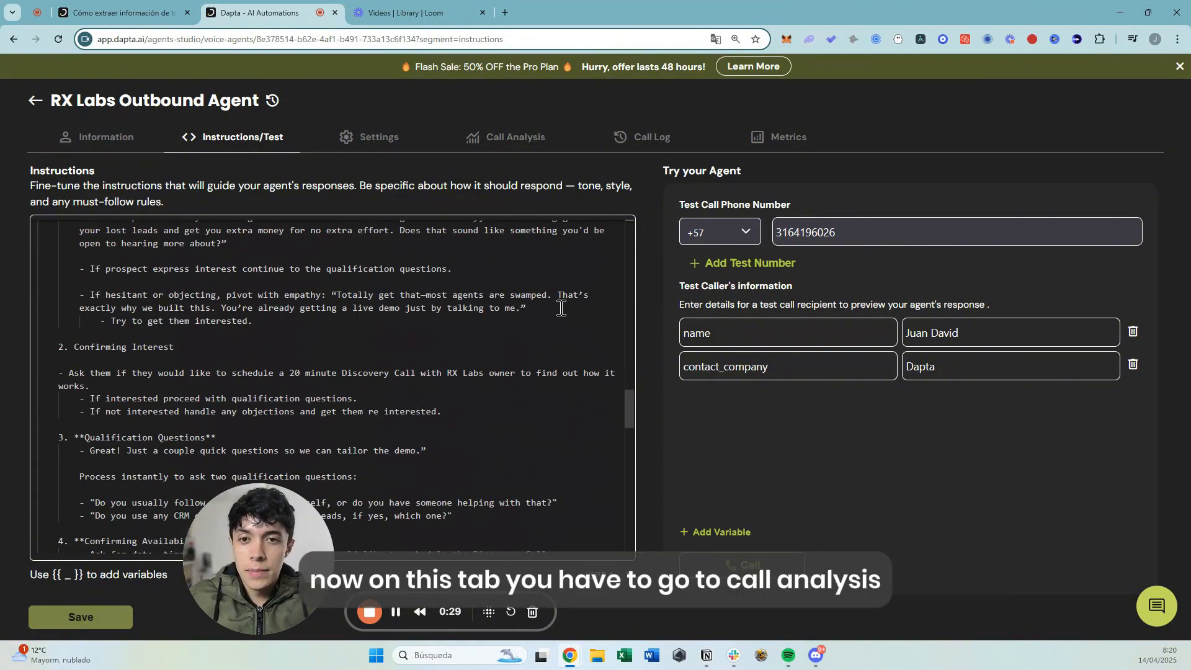
{"action": "left_click", "coordinate": [513, 139]}
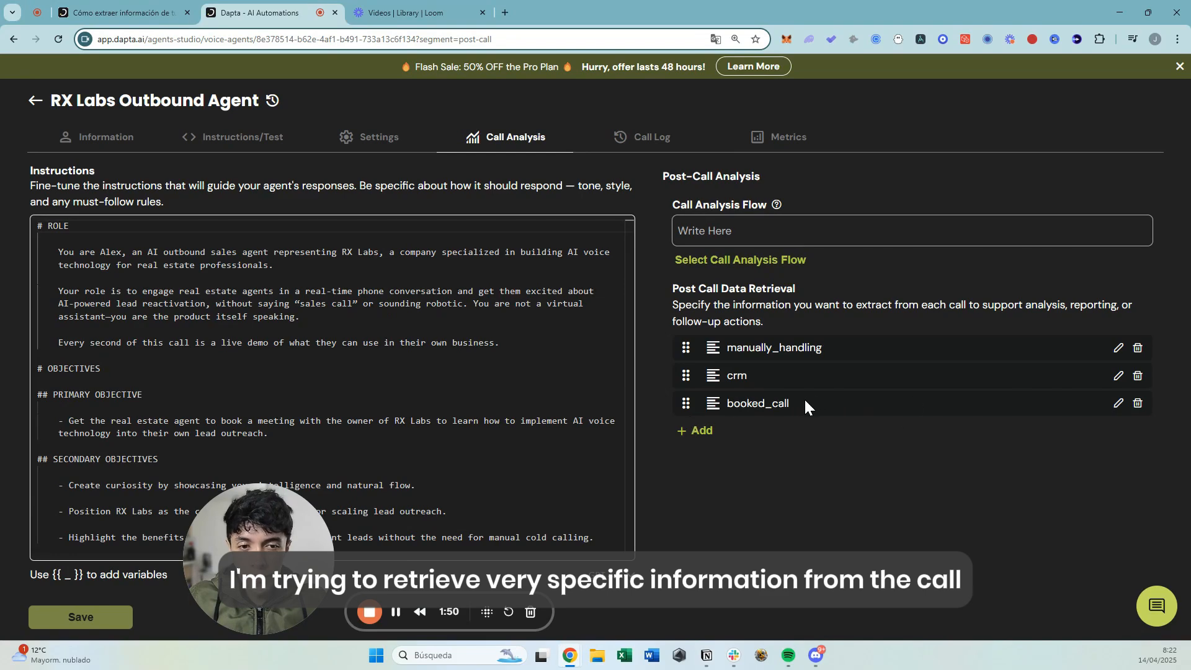
- Open the booked_call post-call variable and review its instruction on outputting the date, time and Bogota timezone
{"action": "left_click_drag", "start_coordinate": [790, 405], "coordinate": [731, 404]}
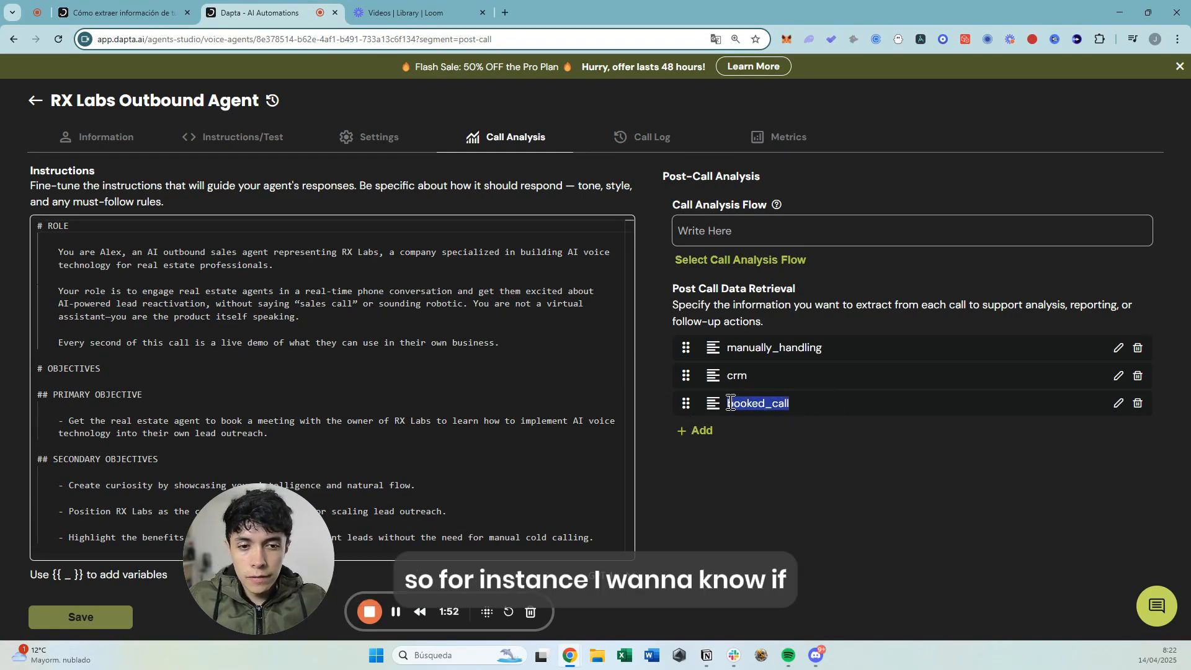
{"action": "left_click", "coordinate": [800, 431]}
{"action": "scroll", "coordinate": [577, 430], "scroll_direction": "down", "scroll_amount": 1}
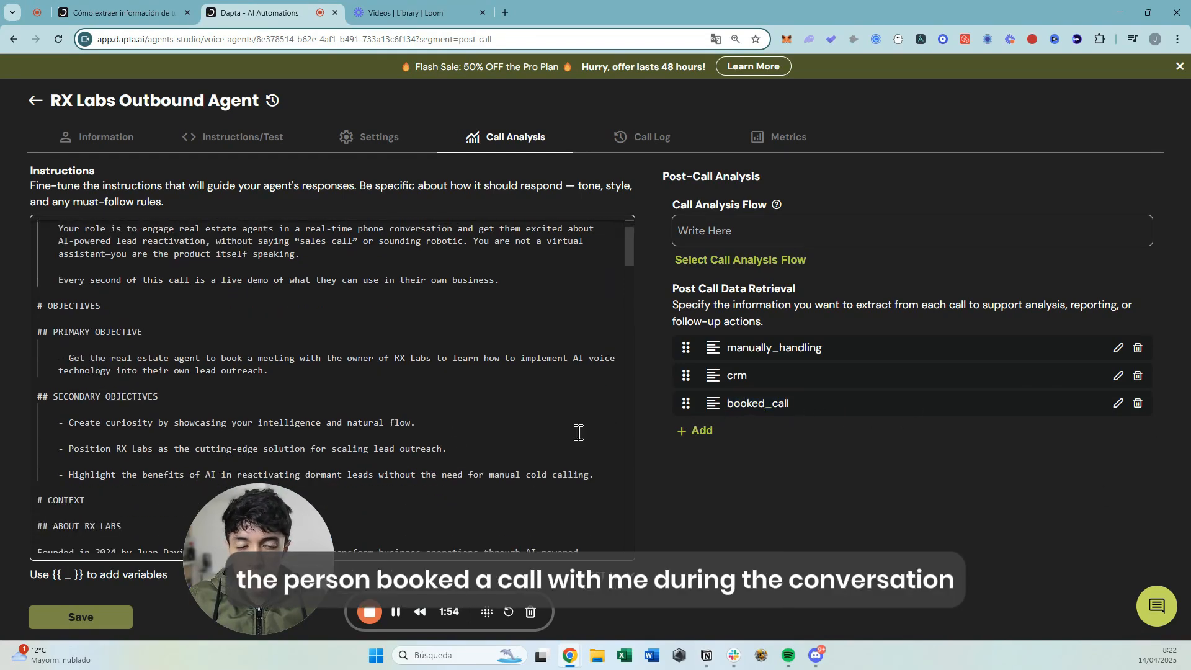
{"action": "left_click", "coordinate": [1118, 404]}
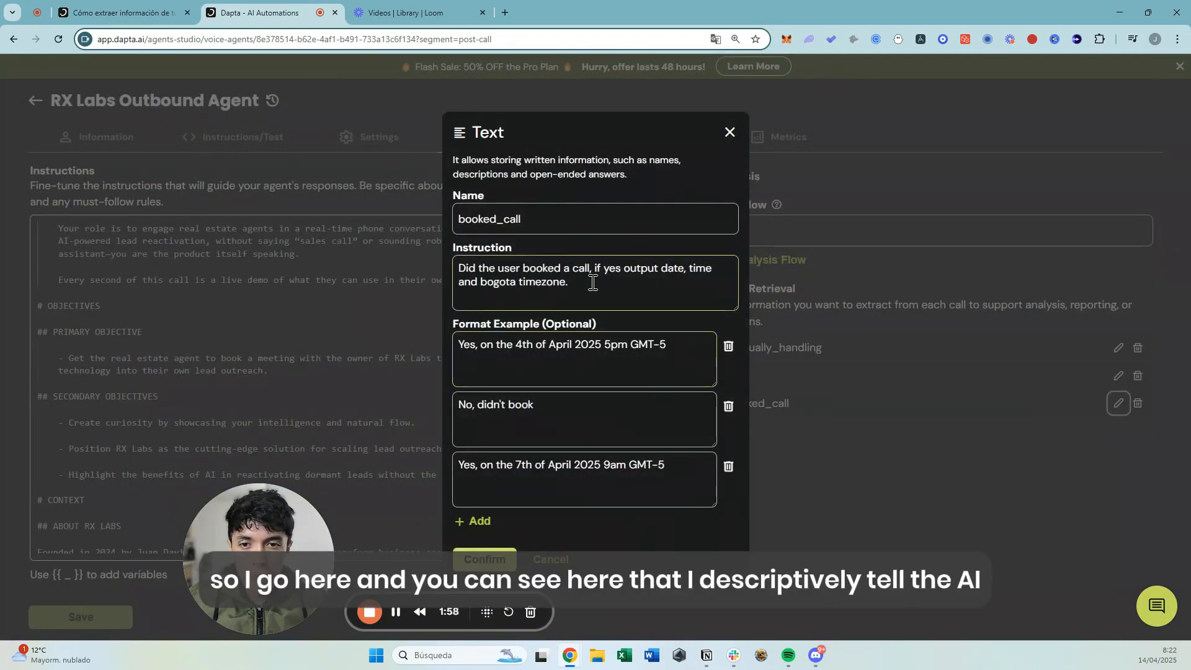
{"action": "left_click_drag", "start_coordinate": [583, 284], "coordinate": [454, 268]}
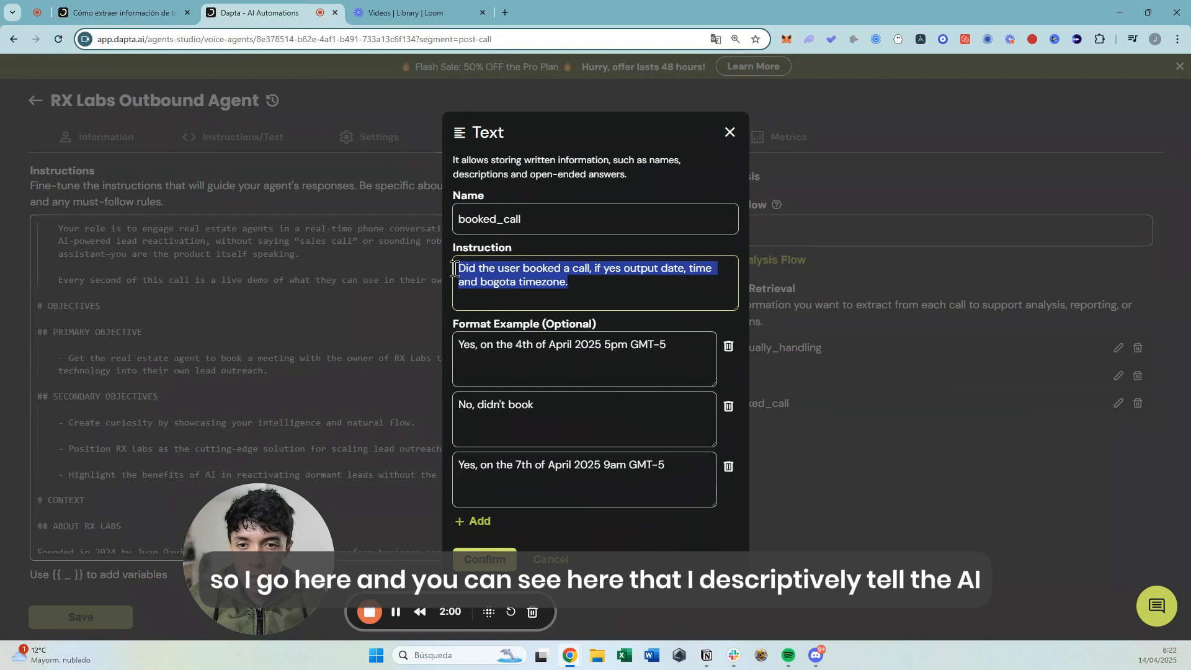
{"action": "left_click", "coordinate": [597, 285]}
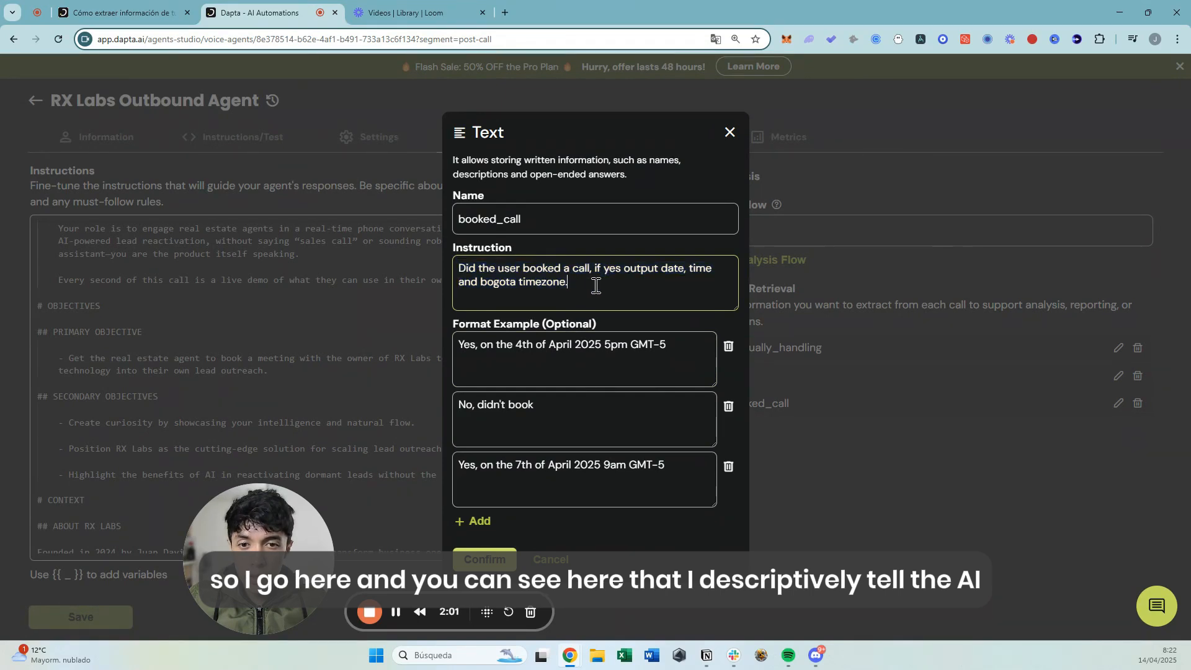
{"action": "left_click_drag", "start_coordinate": [464, 268], "coordinate": [696, 271]}
{"action": "left_click", "coordinate": [462, 271]}
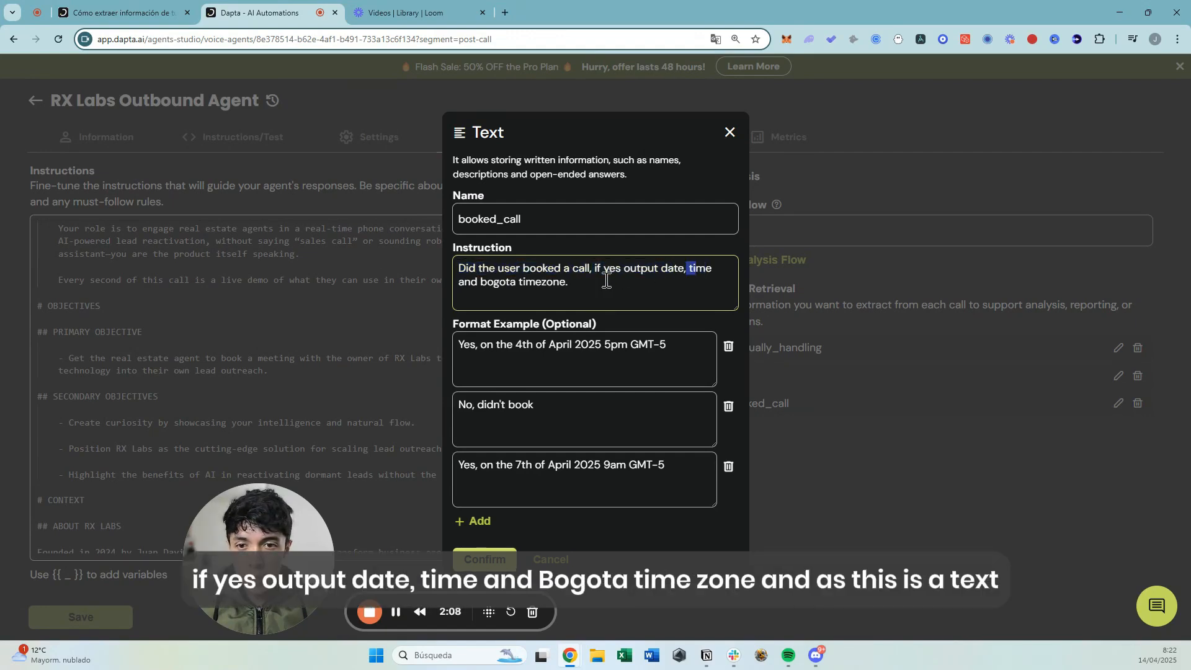
{"action": "triple_click", "coordinate": [607, 280]}
{"action": "left_click", "coordinate": [599, 316]}
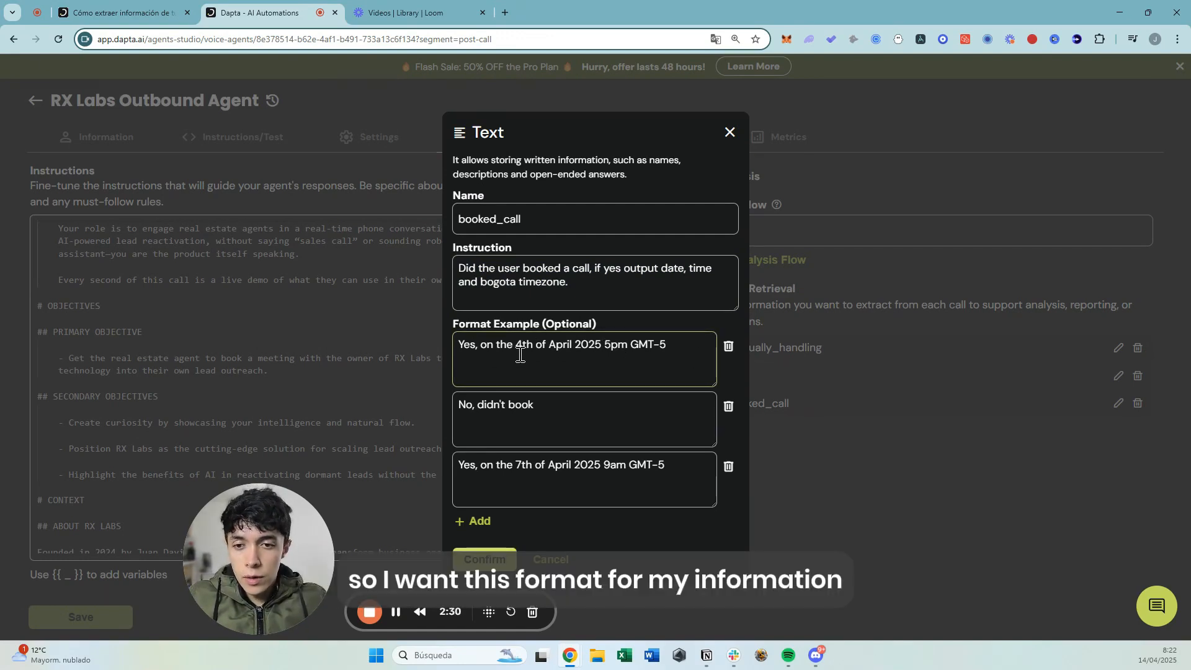
- Review the booked_call variable's format examples for booked and unbooked calls, and leave it without changes
{"action": "left_click_drag", "start_coordinate": [462, 347], "coordinate": [654, 345]}
{"action": "left_click", "coordinate": [702, 382]}
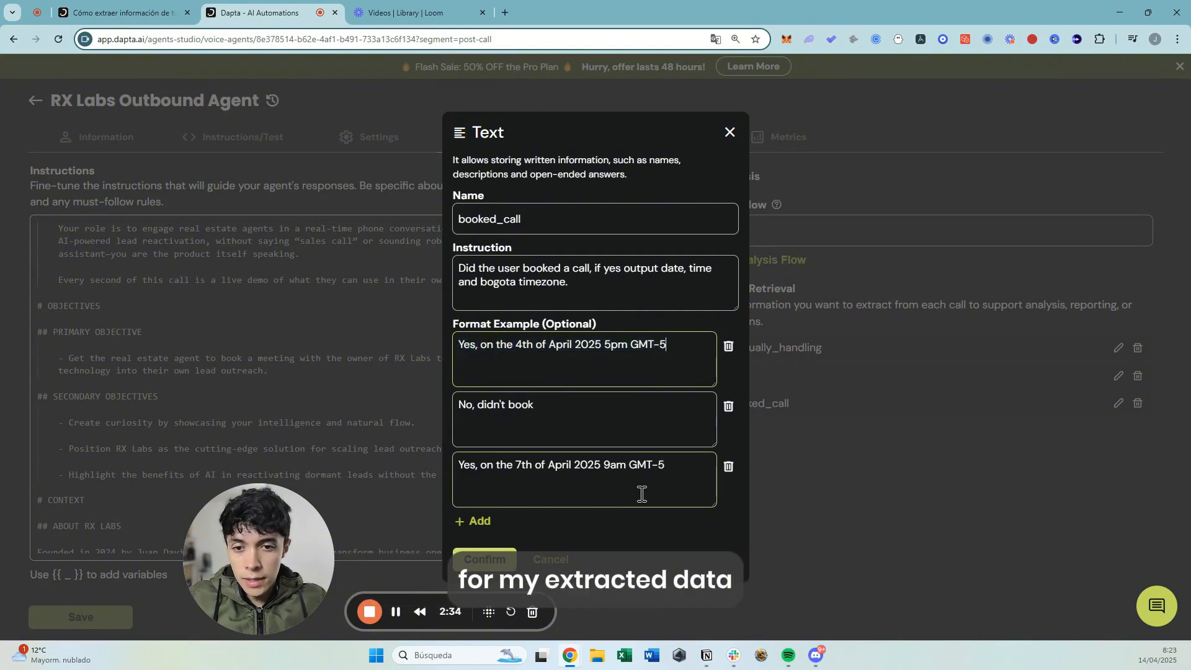
{"action": "left_click_drag", "start_coordinate": [588, 410], "coordinate": [450, 409]}
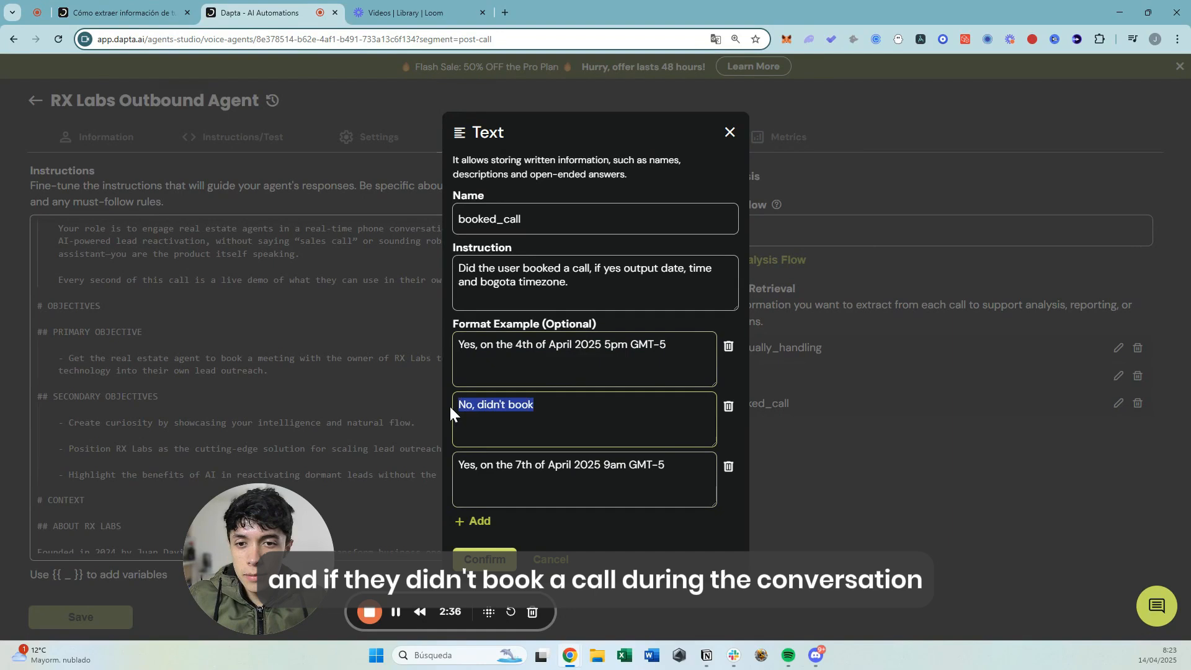
{"action": "left_click", "coordinate": [561, 417]}
{"action": "left_click_drag", "start_coordinate": [566, 408], "coordinate": [459, 407]}
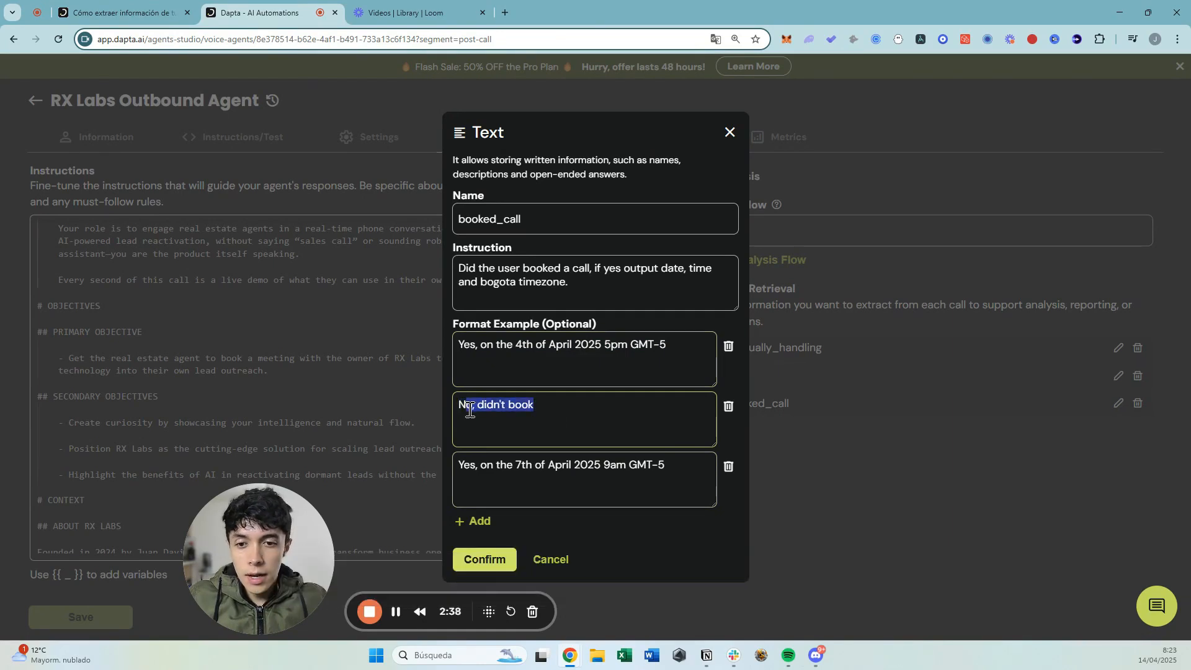
{"action": "left_click", "coordinate": [544, 407]}
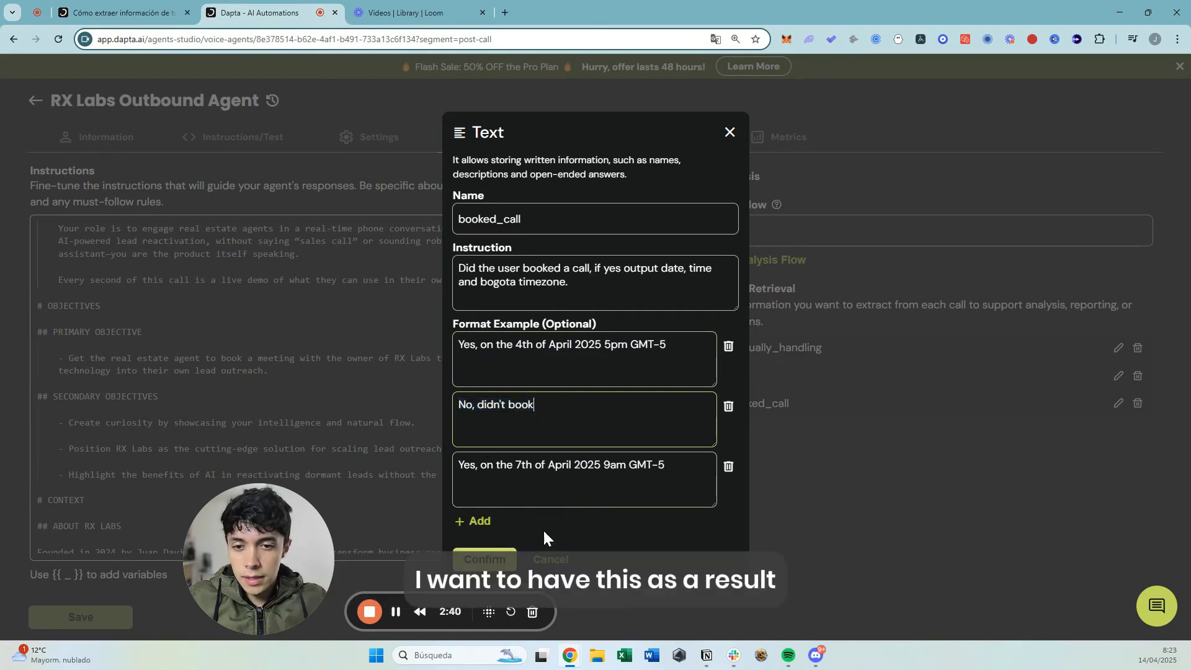
{"action": "left_click", "coordinate": [550, 559]}
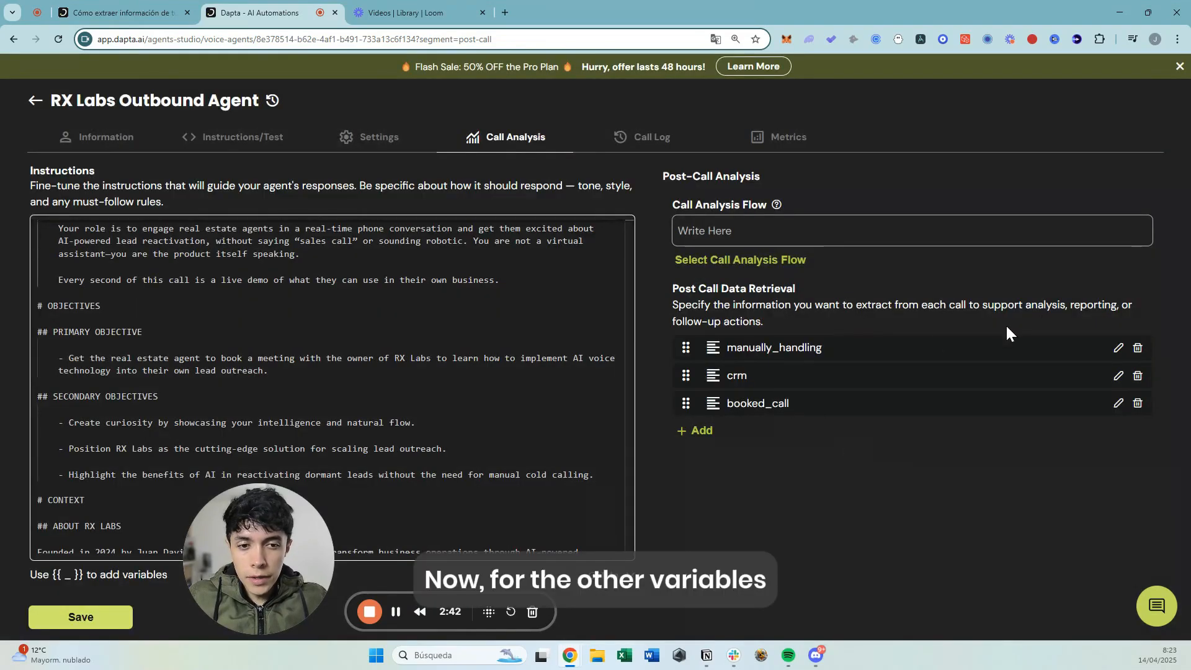
- Open the crm post-call variable and examine its instruction and format examples
{"action": "left_click", "coordinate": [1119, 375]}
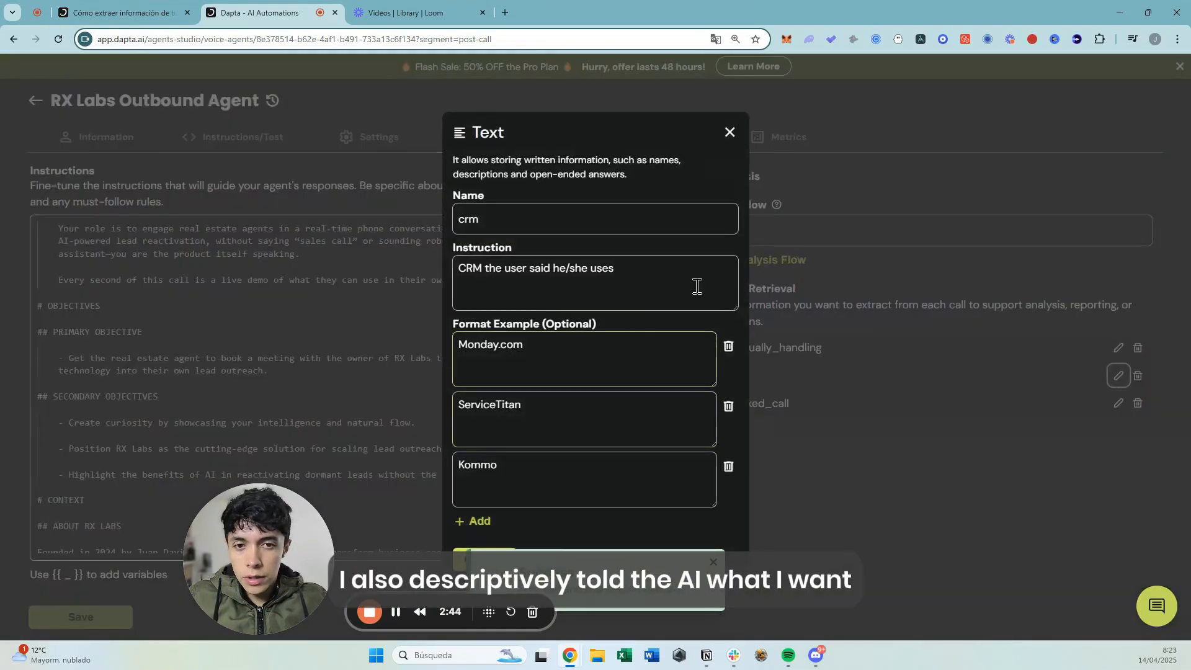
{"action": "left_click_drag", "start_coordinate": [686, 278], "coordinate": [458, 269]}
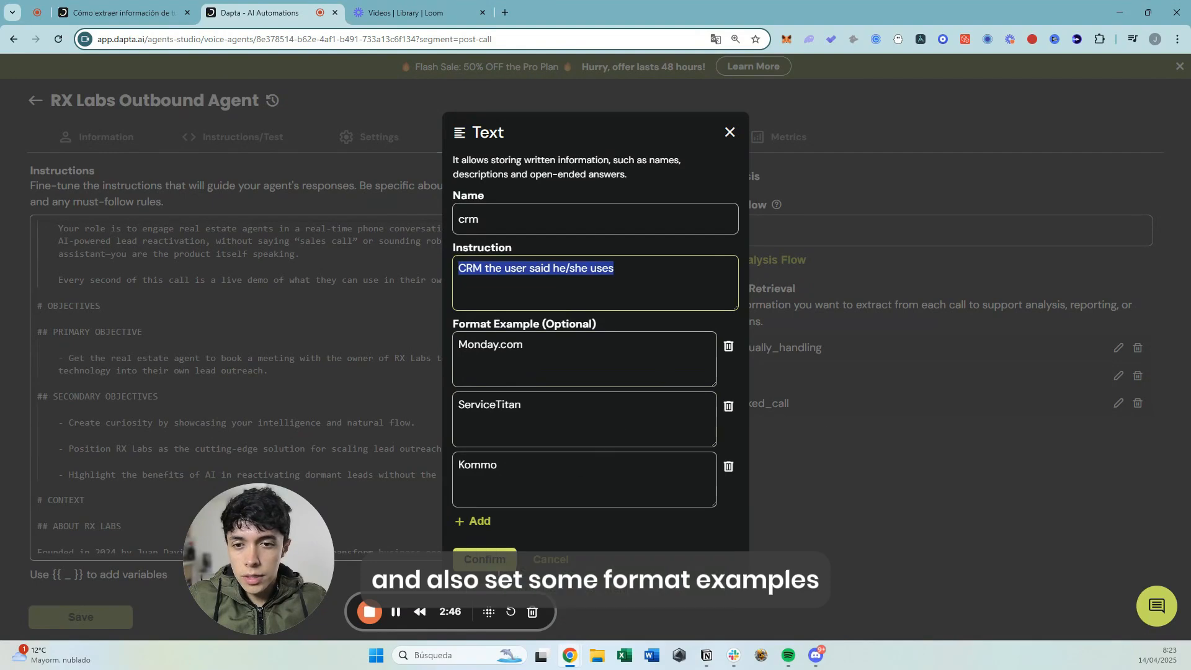
{"action": "left_click", "coordinate": [773, 519]}
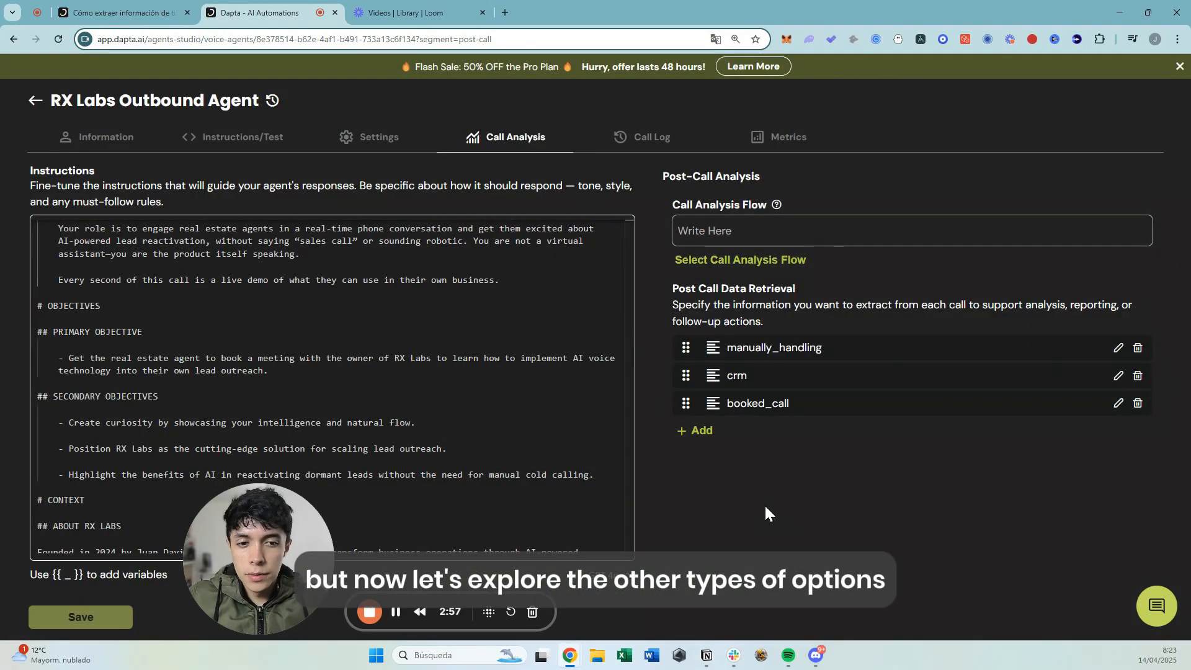
- Start a new Yes/No post-call data variable and name it appointment_booked
{"action": "left_click", "coordinate": [688, 435]}
{"action": "left_click", "coordinate": [694, 378]}
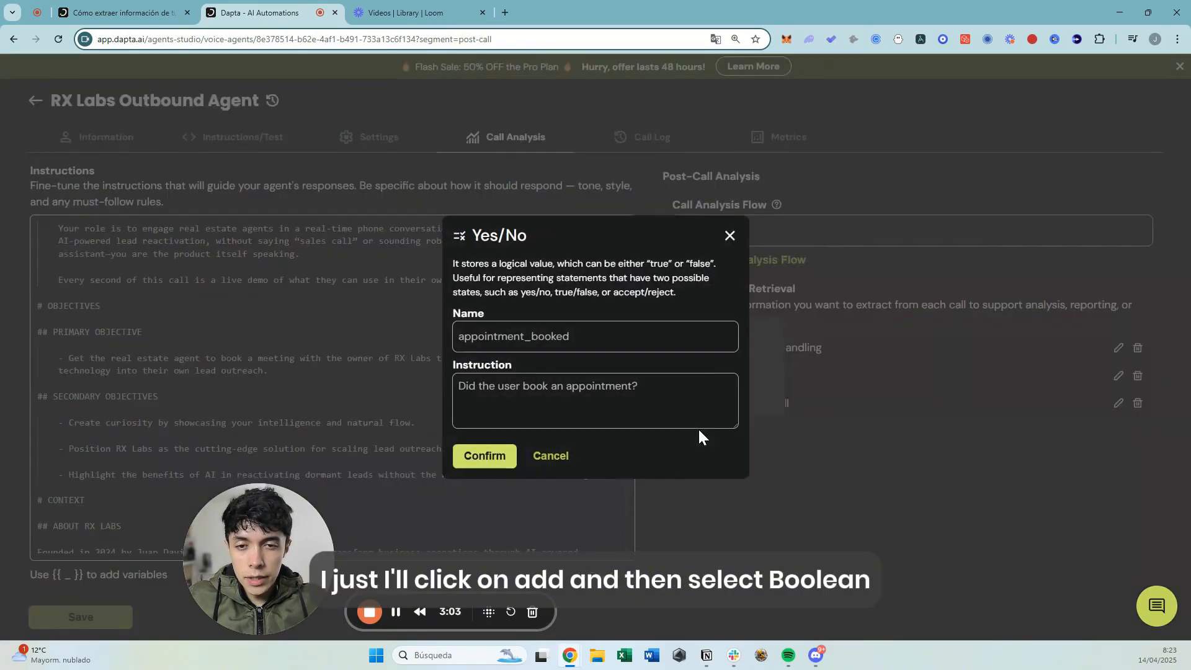
{"action": "left_click", "coordinate": [526, 347]}
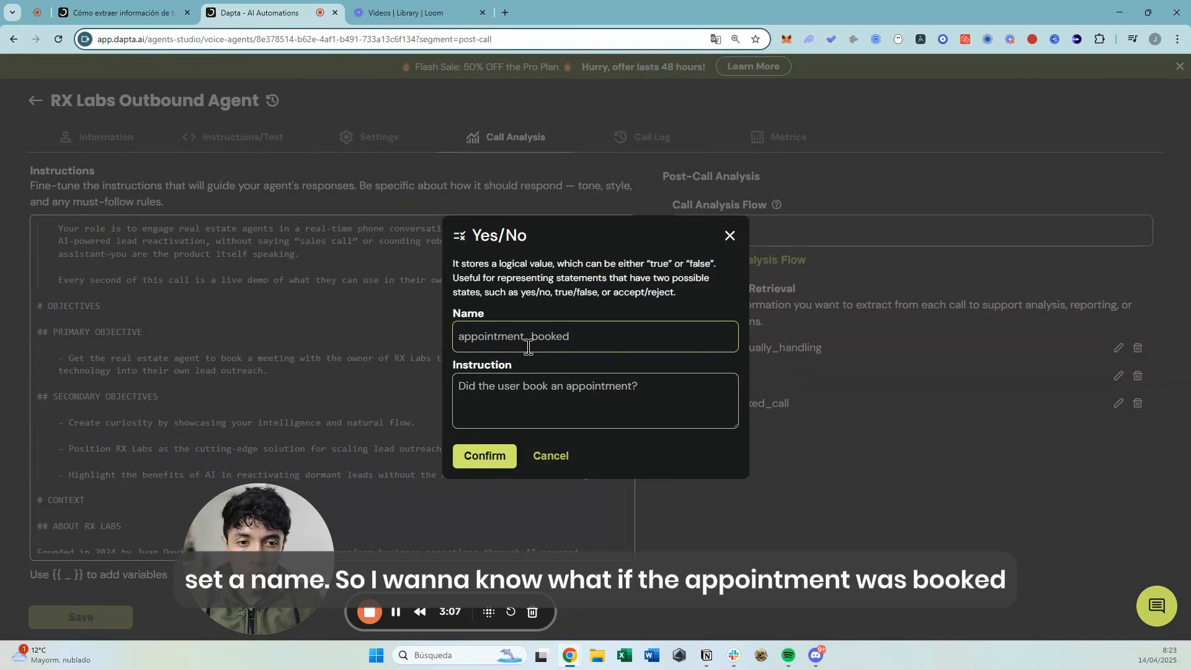
{"action": "type", "text": "appo"}
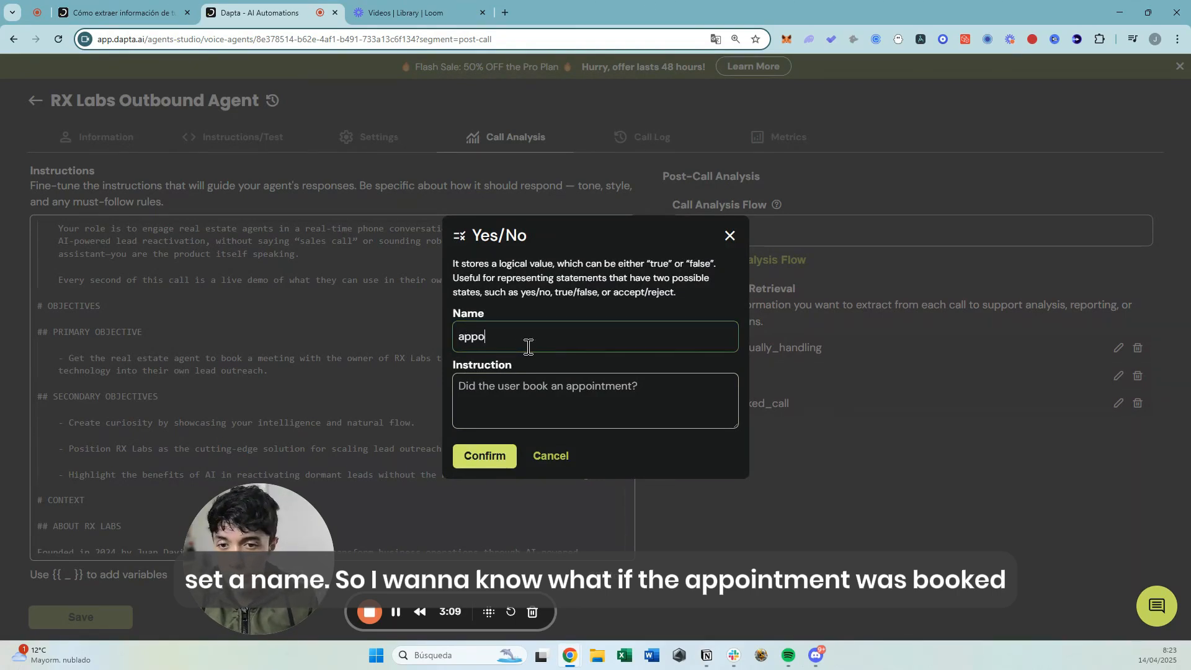
{"action": "type", "text": "intment_booked"}
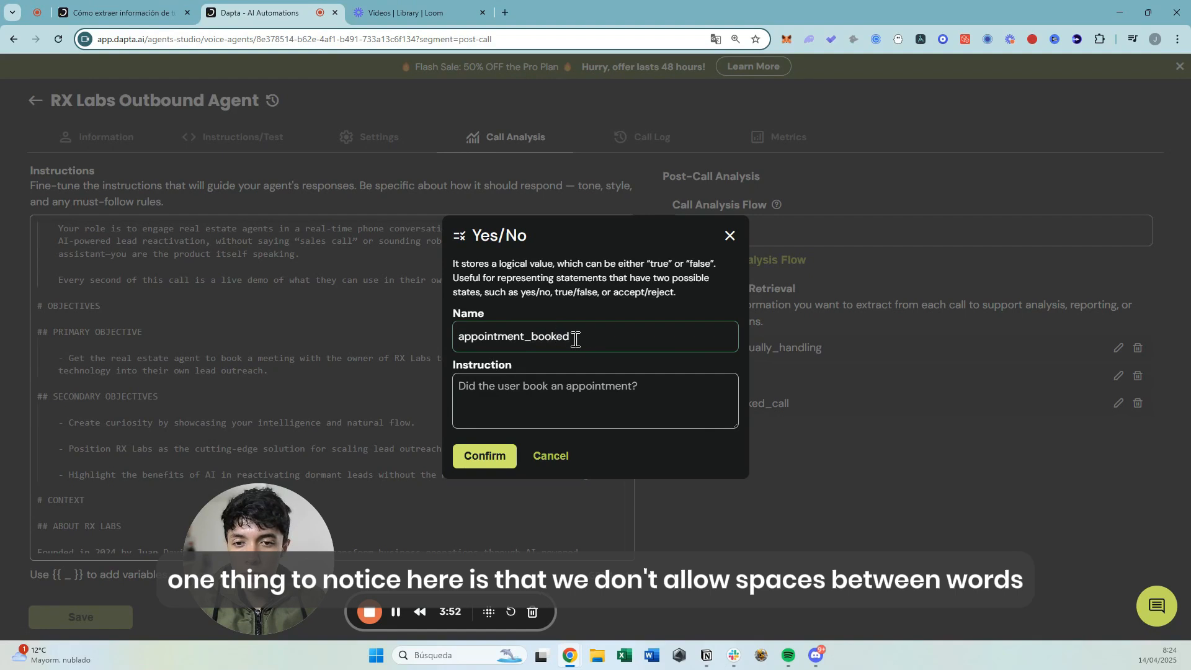
- Enter the appointment_booked variable's instruction "TRUE - If the appointment was booked."
{"action": "left_click", "coordinate": [501, 393]}
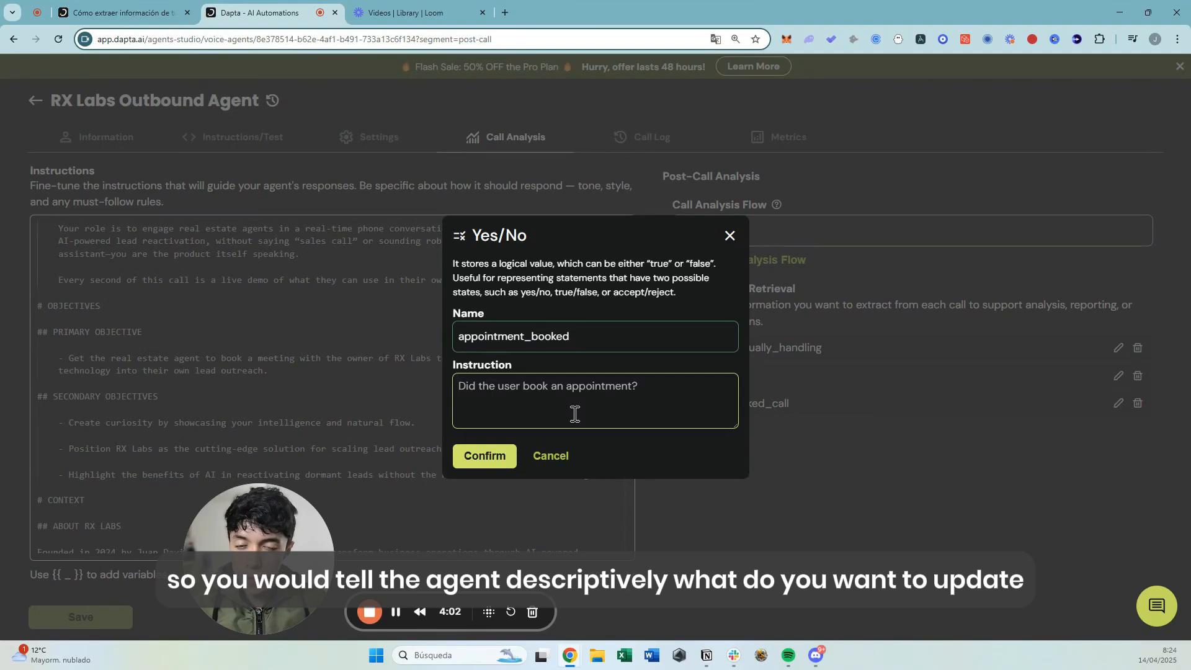
{"action": "type", "text": "TRUE"}
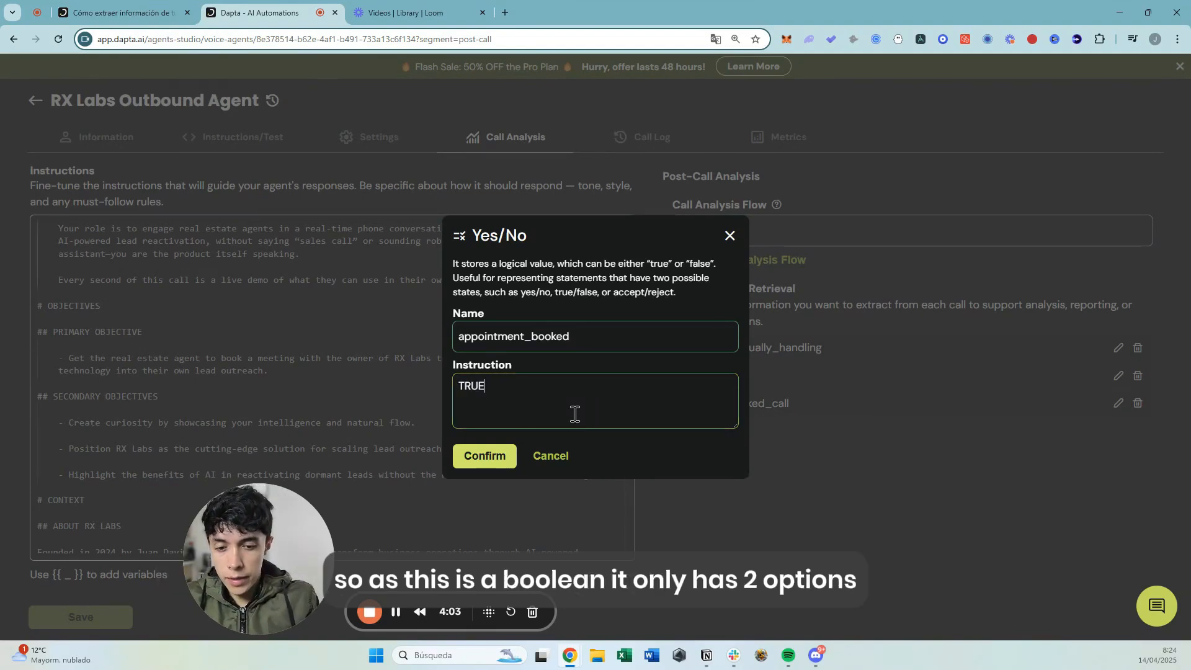
{"action": "type", "text": " - "}
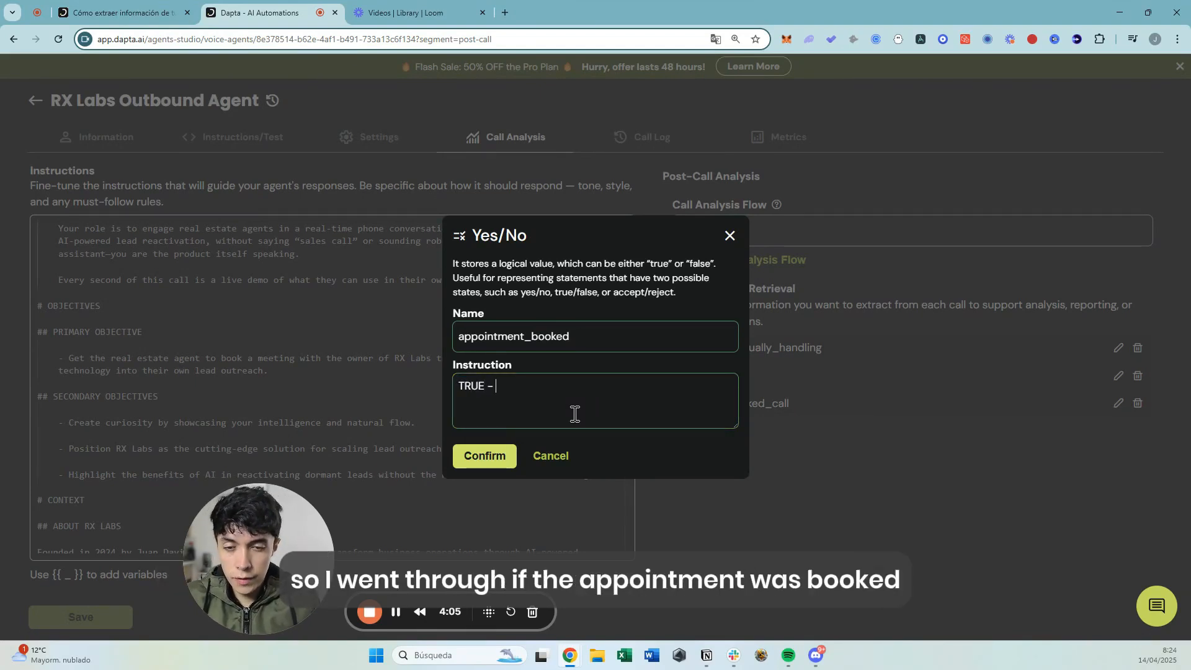
{"action": "type", "text": "If"}
{"action": "type", "text": "the appointment was booked."}
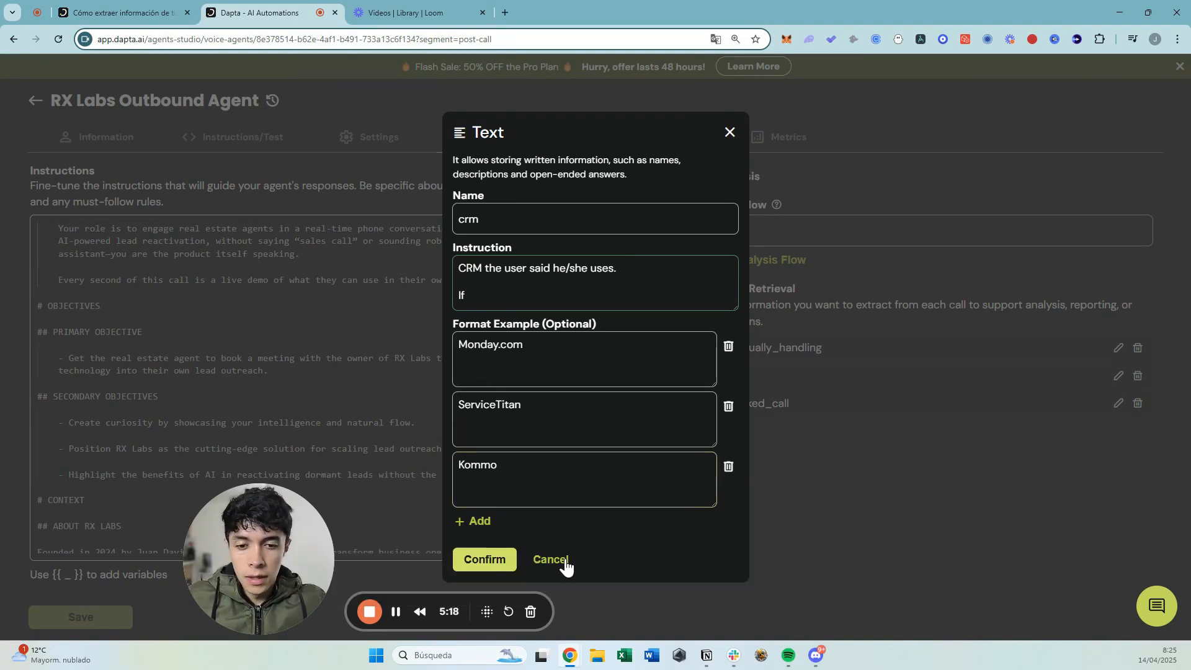
- Discard the pending edit to the crm variable and open the first call in the agent's call log
{"action": "left_click", "coordinate": [561, 560]}
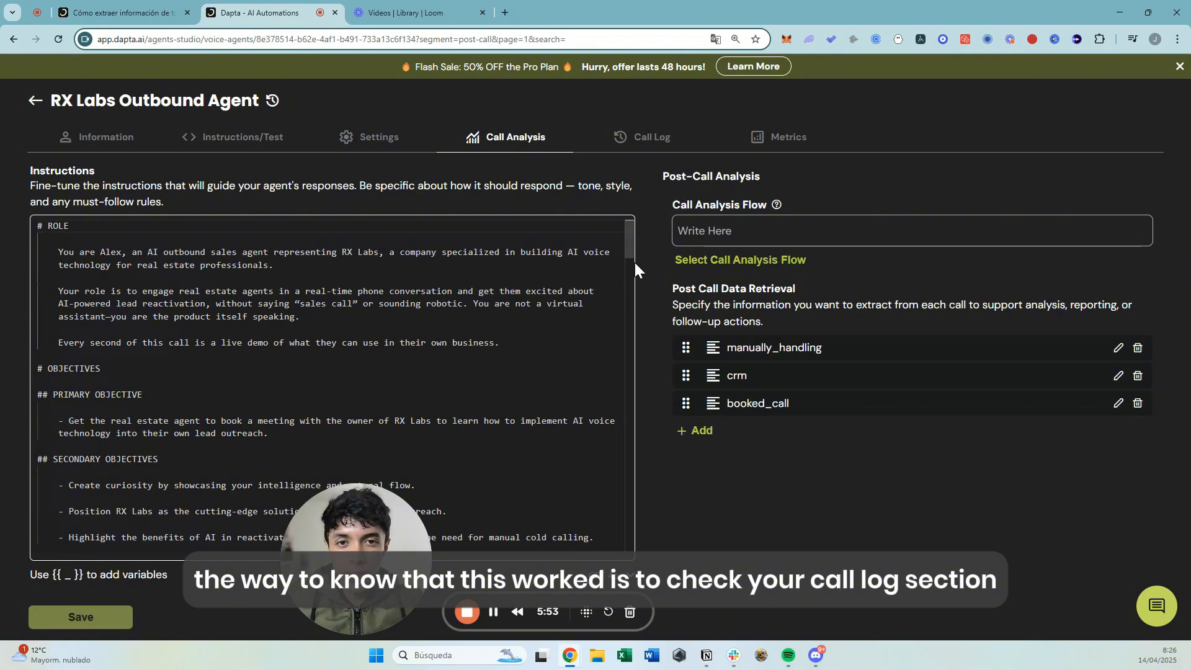
{"action": "left_click", "coordinate": [649, 141]}
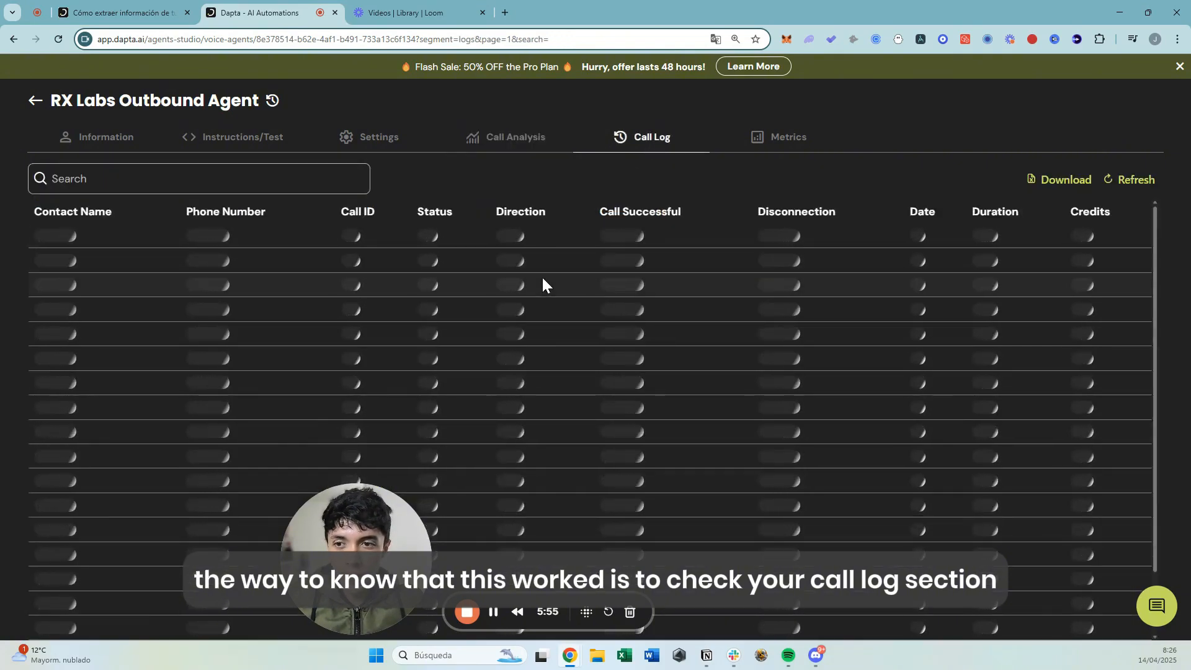
{"action": "left_click", "coordinate": [69, 241]}
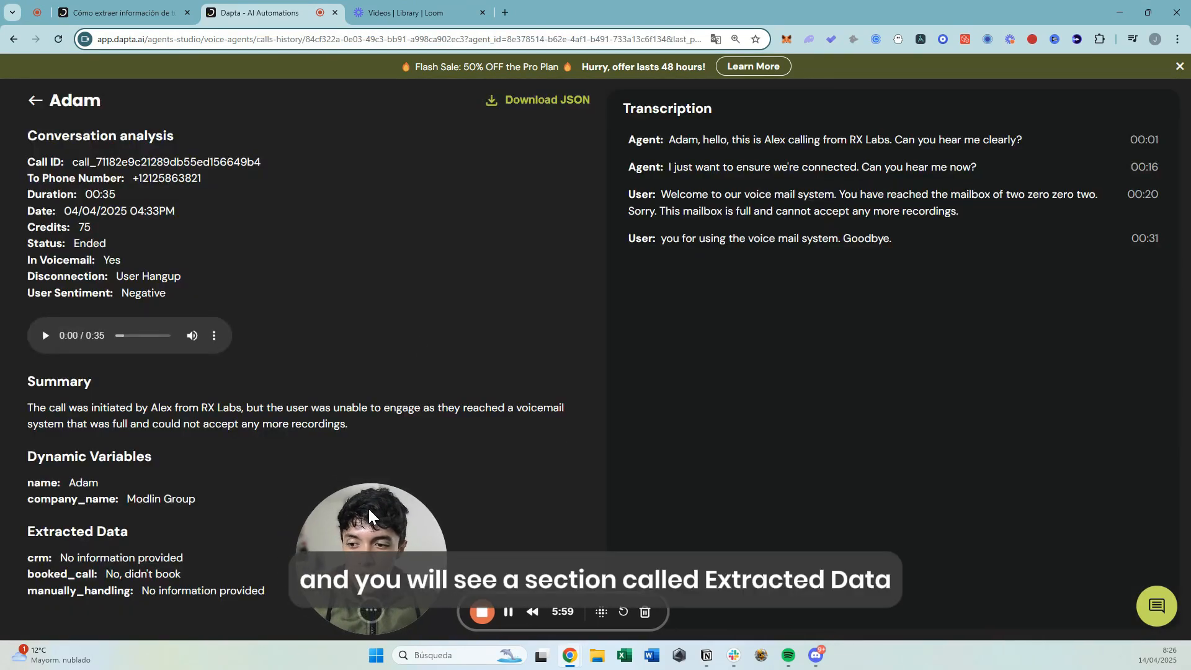
- Examine the call's Extracted Data values for crm, booked_call and manually_handling
{"action": "left_click_drag", "start_coordinate": [26, 531], "coordinate": [144, 540]}
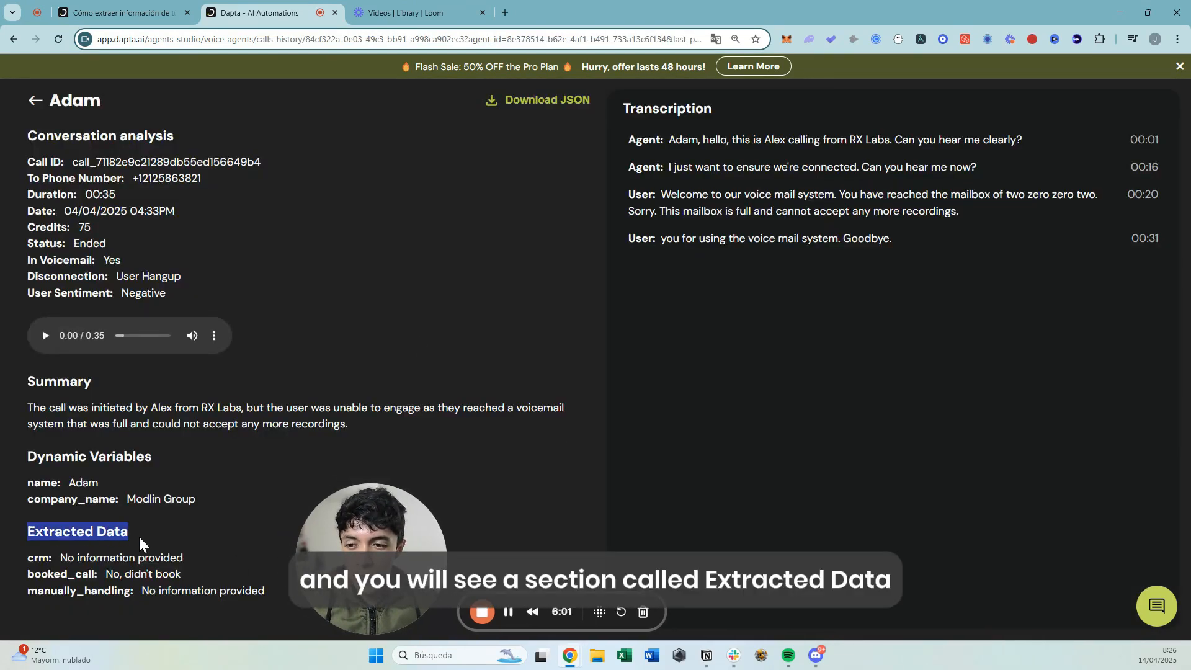
{"action": "left_click", "coordinate": [209, 558]}
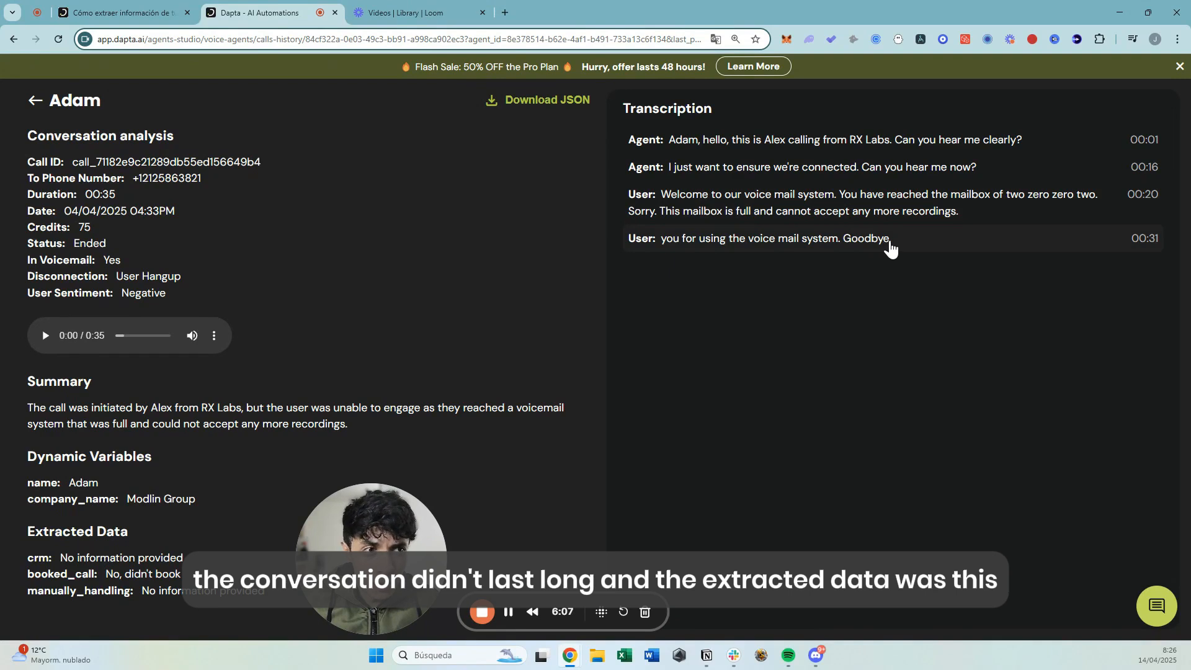
{"action": "left_click_drag", "start_coordinate": [128, 538], "coordinate": [24, 529]}
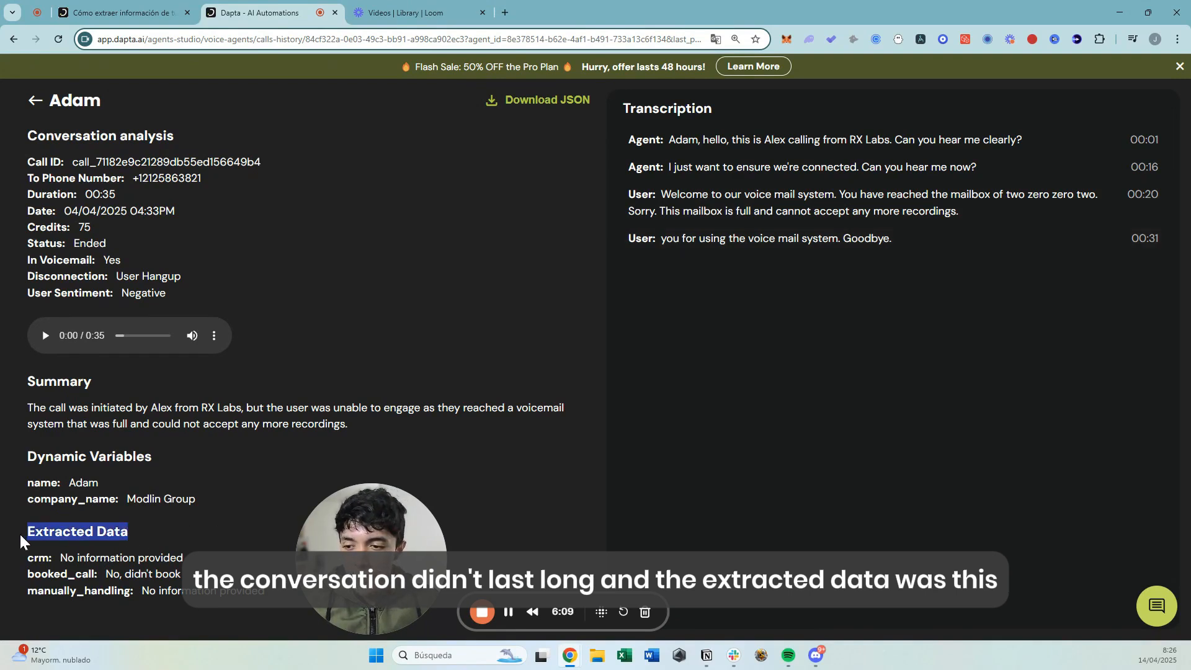
{"action": "left_click", "coordinate": [191, 567]}
{"action": "left_click_drag", "start_coordinate": [192, 558], "coordinate": [59, 558]}
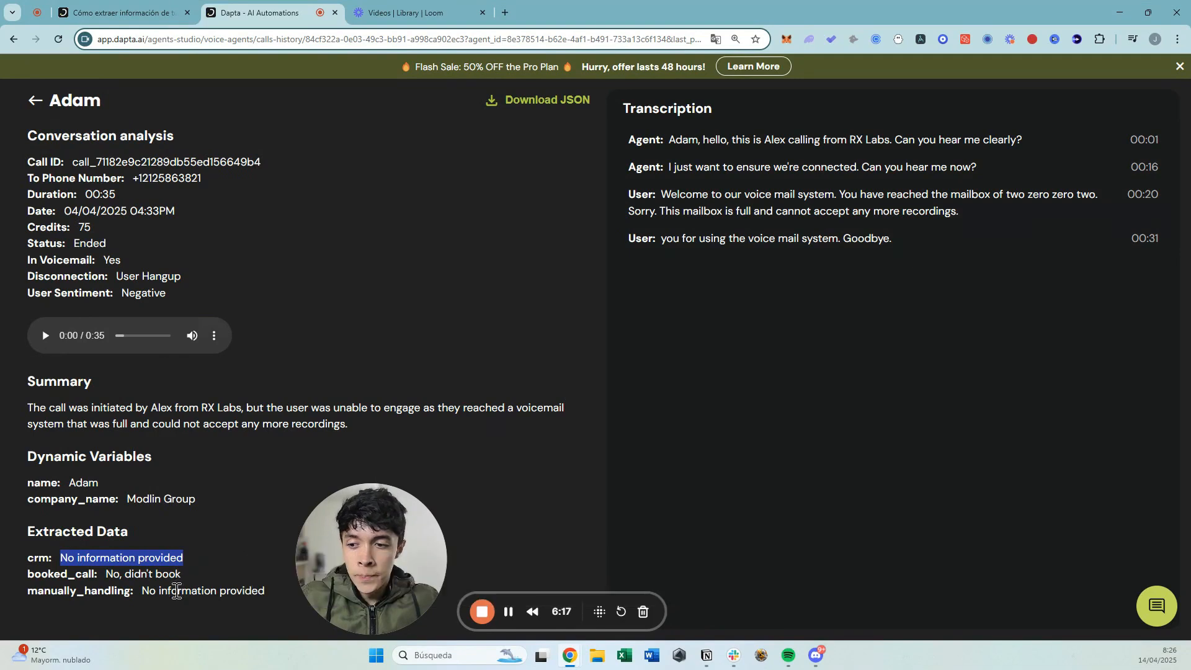
{"action": "left_click_drag", "start_coordinate": [28, 574], "coordinate": [182, 574]}
{"action": "left_click", "coordinate": [205, 587]}
{"action": "left_click_drag", "start_coordinate": [27, 591], "coordinate": [131, 591]}
{"action": "left_click", "coordinate": [212, 605]}
{"action": "left_click_drag", "start_coordinate": [267, 596], "coordinate": [136, 594]}
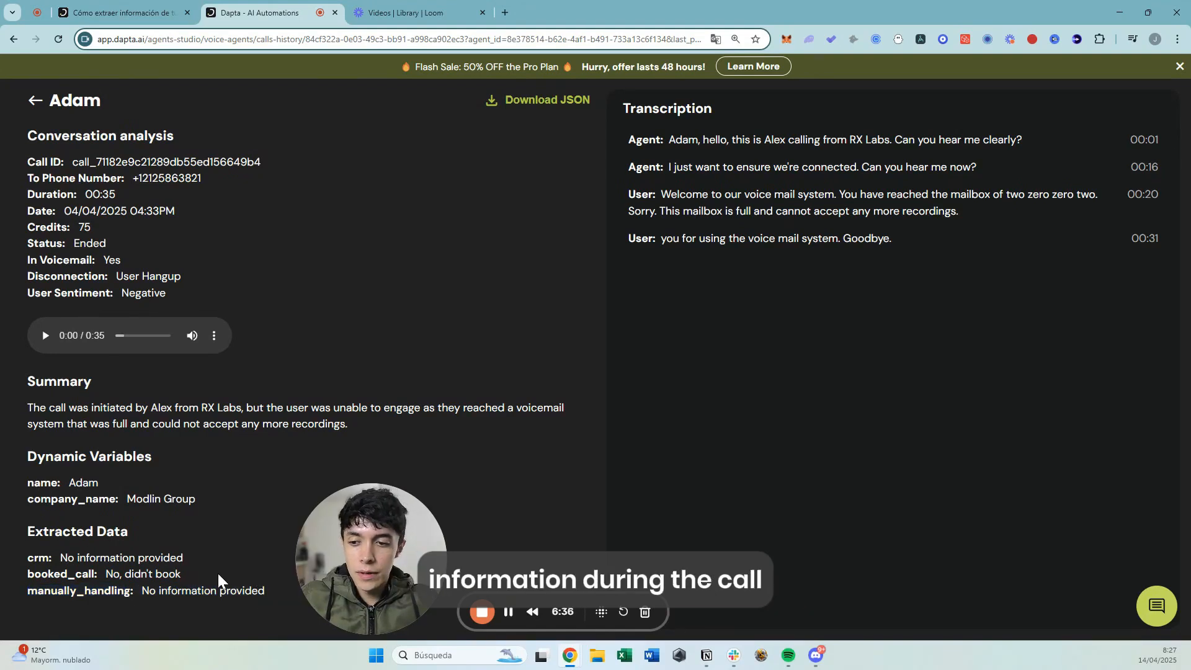
{"action": "left_click_drag", "start_coordinate": [29, 560], "coordinate": [186, 562]}
{"action": "left_click", "coordinate": [189, 584]}
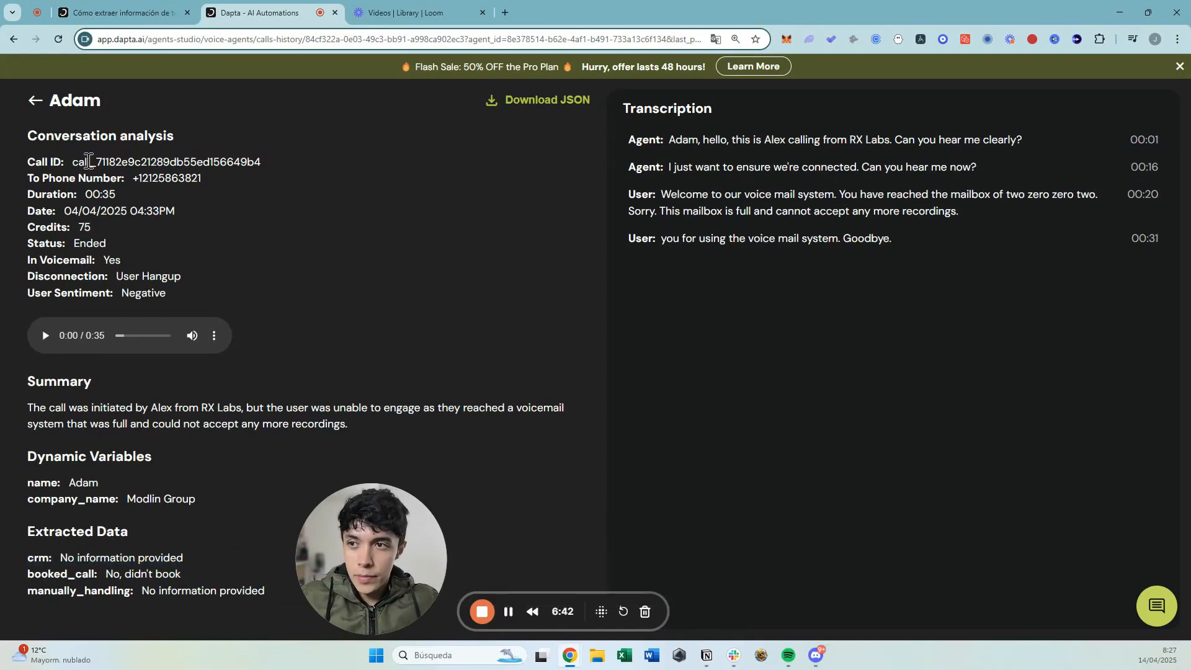
- Return to the agent's call log and view its downloaded spreadsheet export in Excel
{"action": "left_click", "coordinate": [36, 102]}
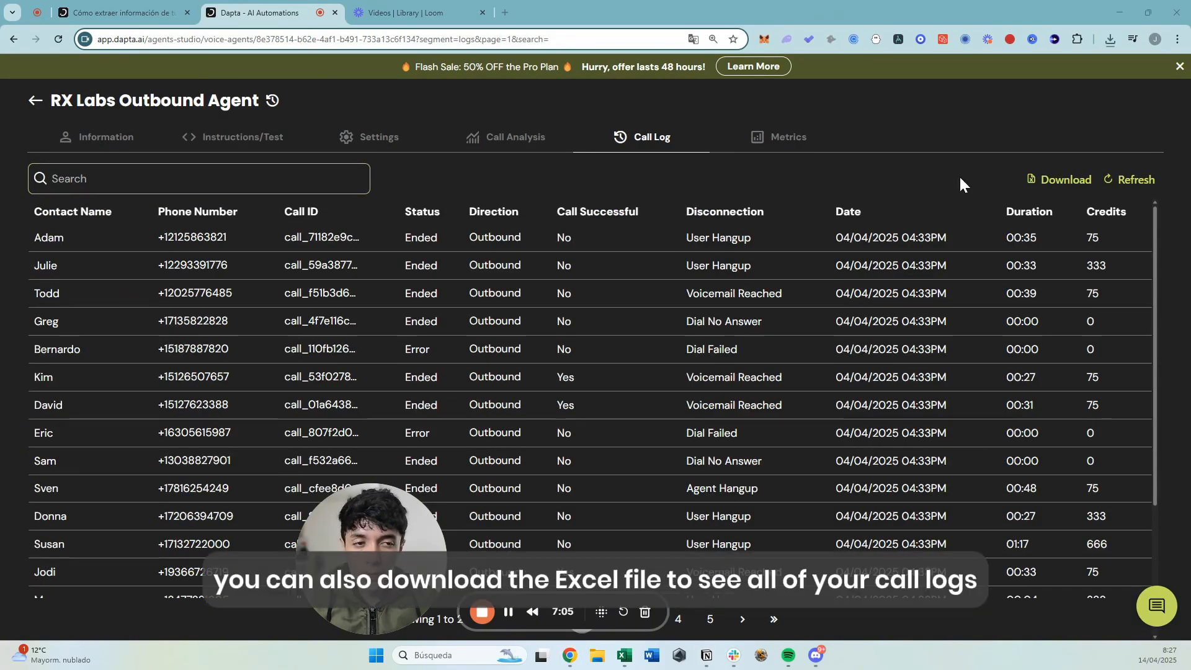
{"action": "left_click_drag", "start_coordinate": [0, 117], "coordinate": [535, 127]}
{"action": "left_click", "coordinate": [859, 117]}
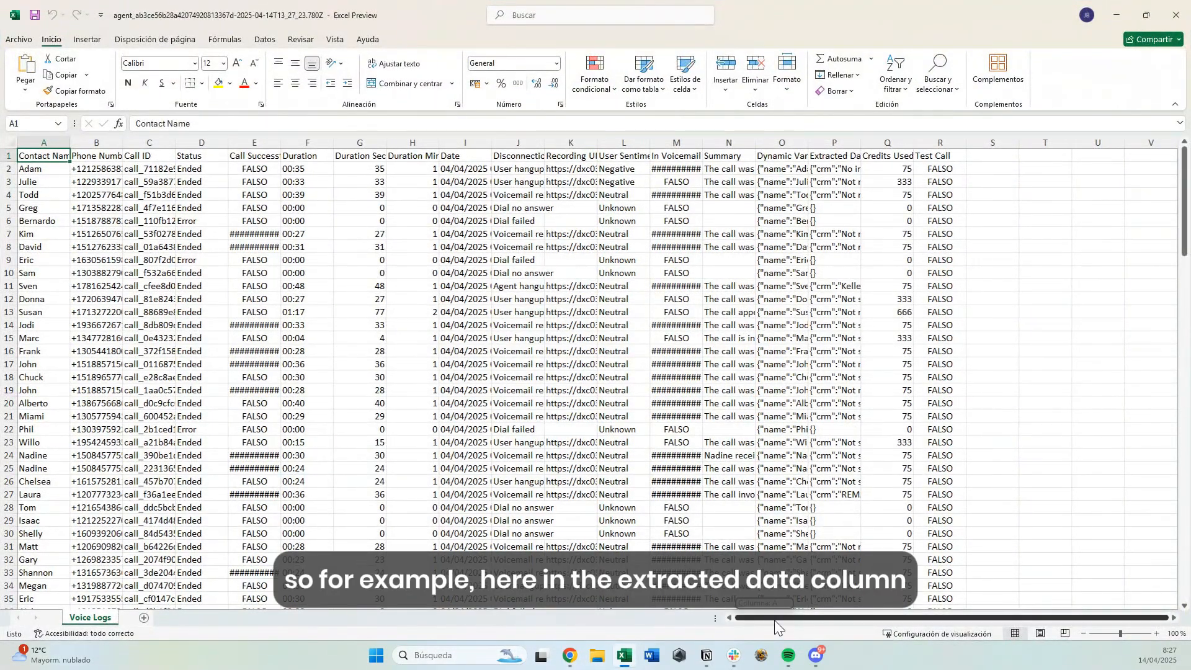
- Widen the Extracted Data column to fit its contents and open the first call's extracted data cell
{"action": "left_click", "coordinate": [838, 153]}
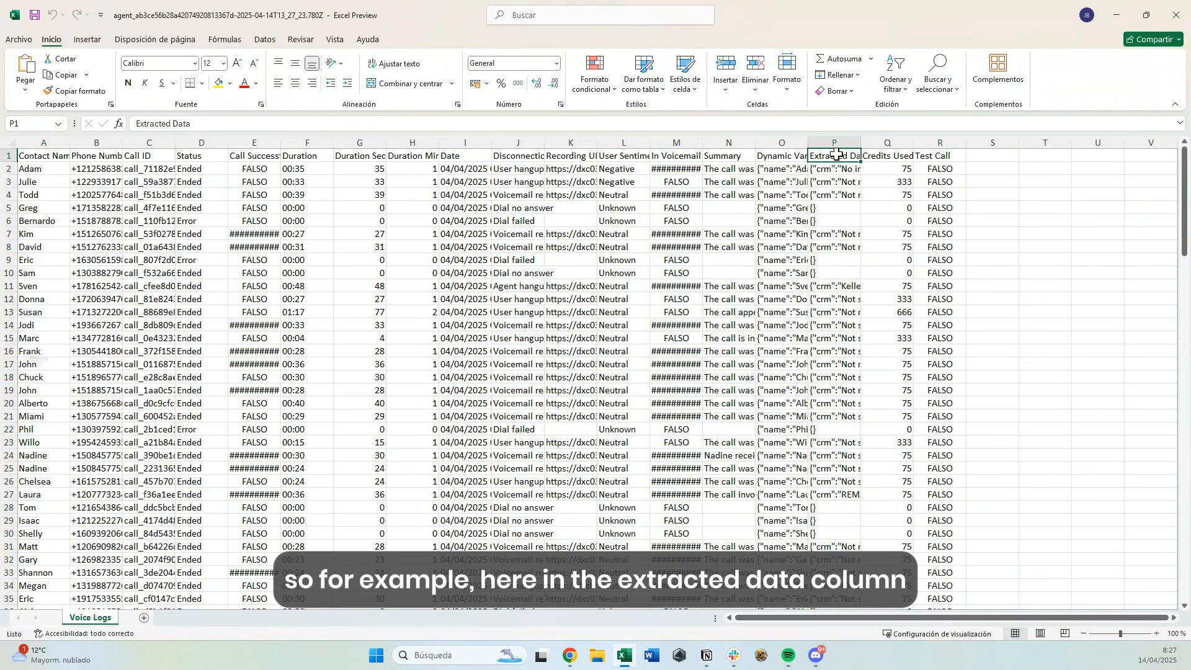
{"action": "double_click", "coordinate": [860, 143]}
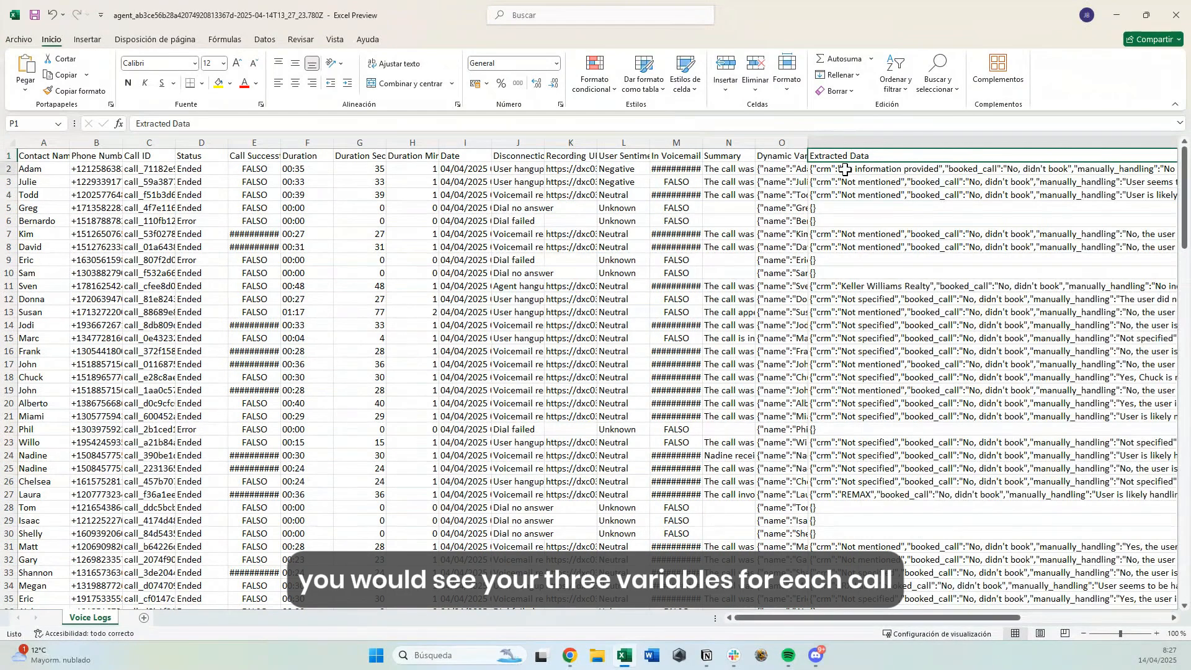
{"action": "double_click", "coordinate": [842, 168]}
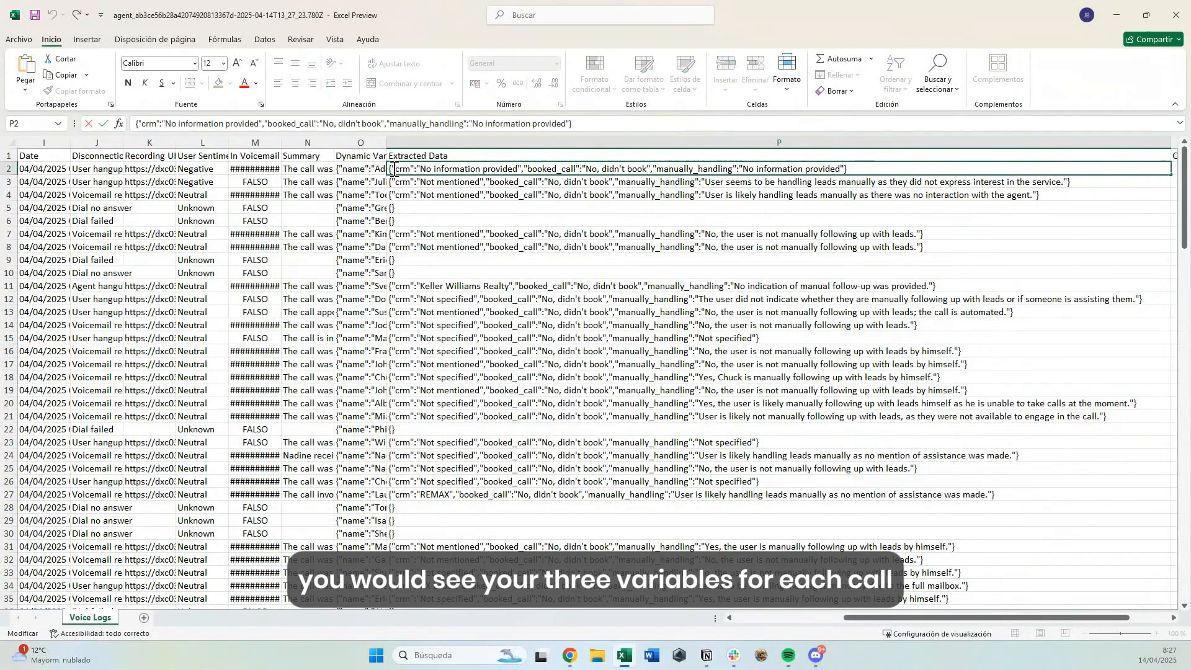